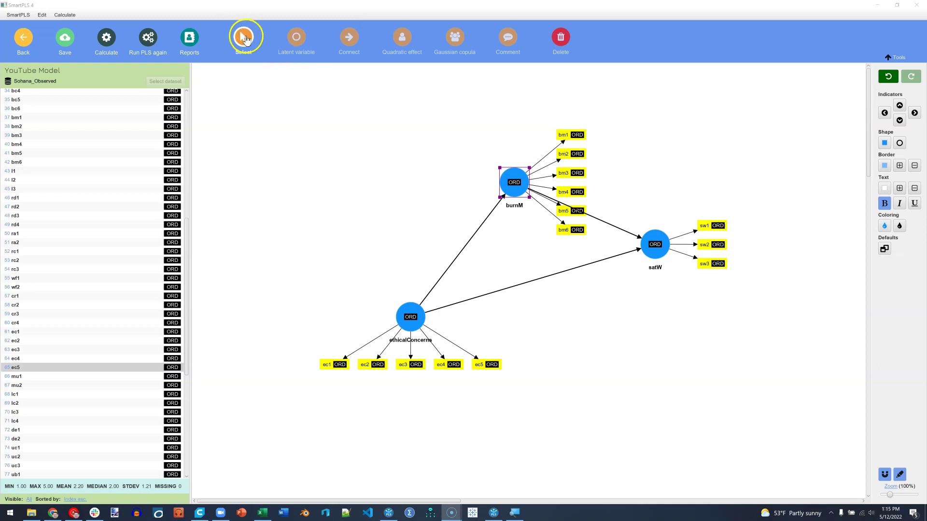
Move the burnM construct directly above ethicalConcerns, lower it closer to that construct, and shift satW slightly down
drag(502, 170, 405, 164)
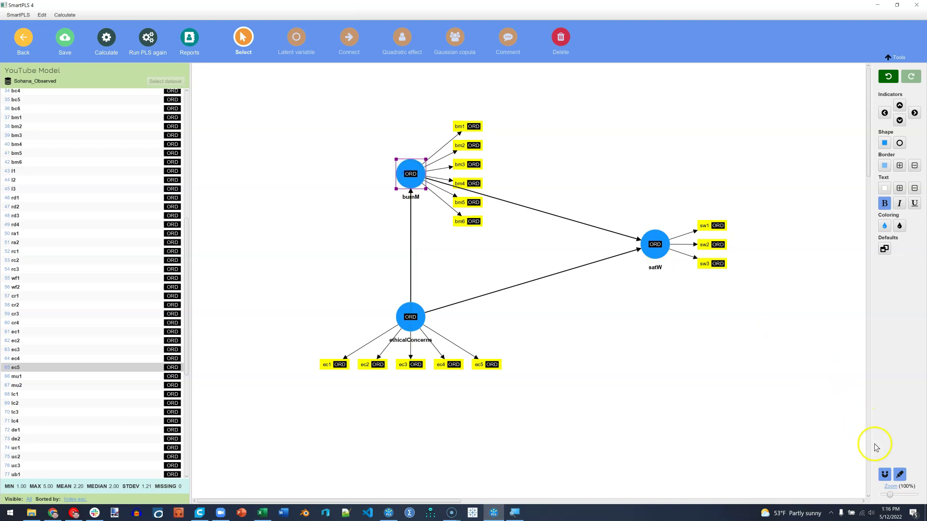
drag(400, 177, 411, 211)
click(885, 475)
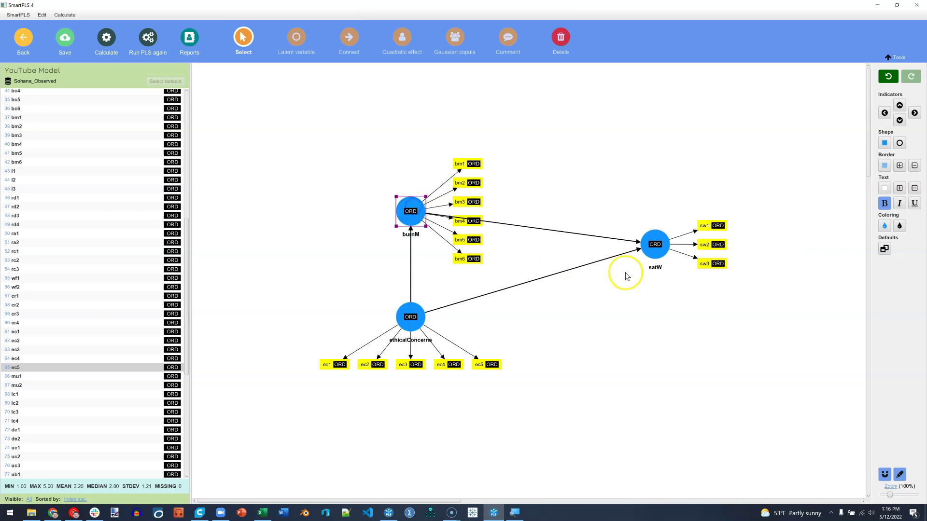
drag(647, 247, 644, 264)
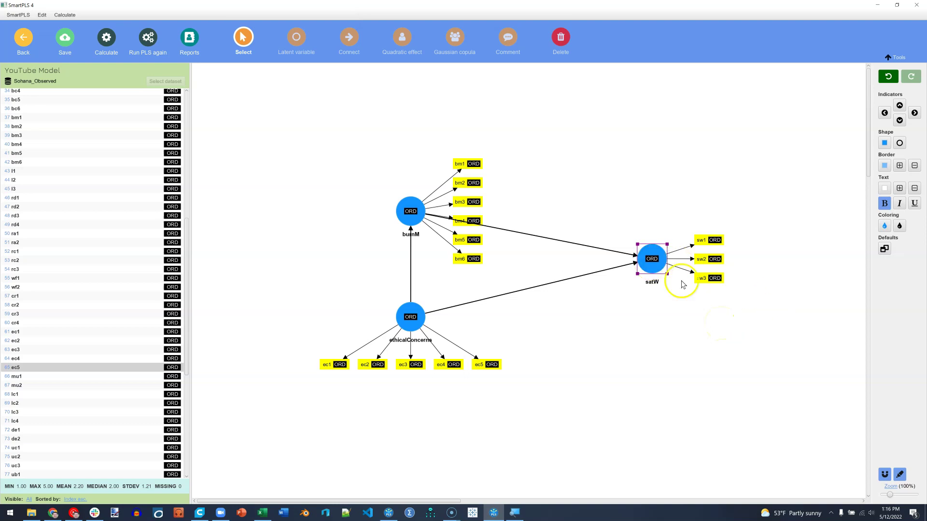
Place the satW indicators below their construct and the burnM indicators above theirs
click(885, 113)
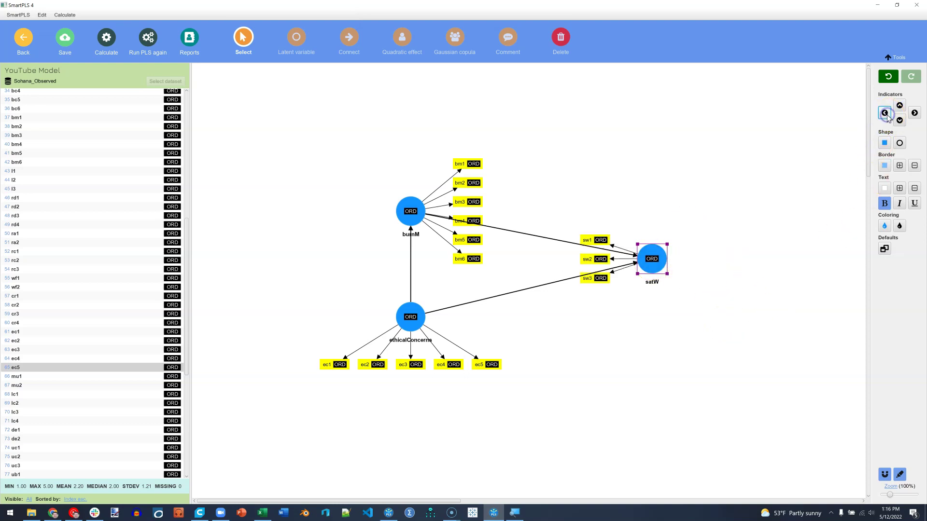
click(900, 105)
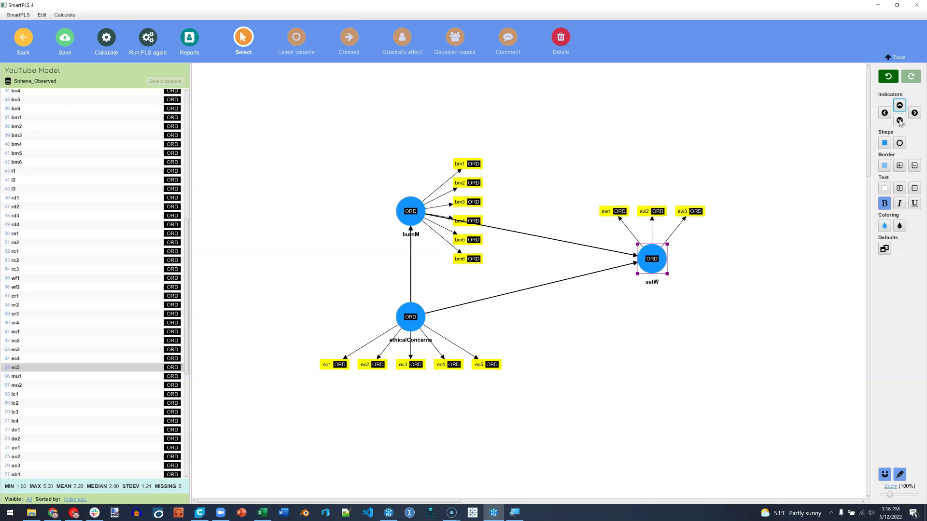
click(899, 120)
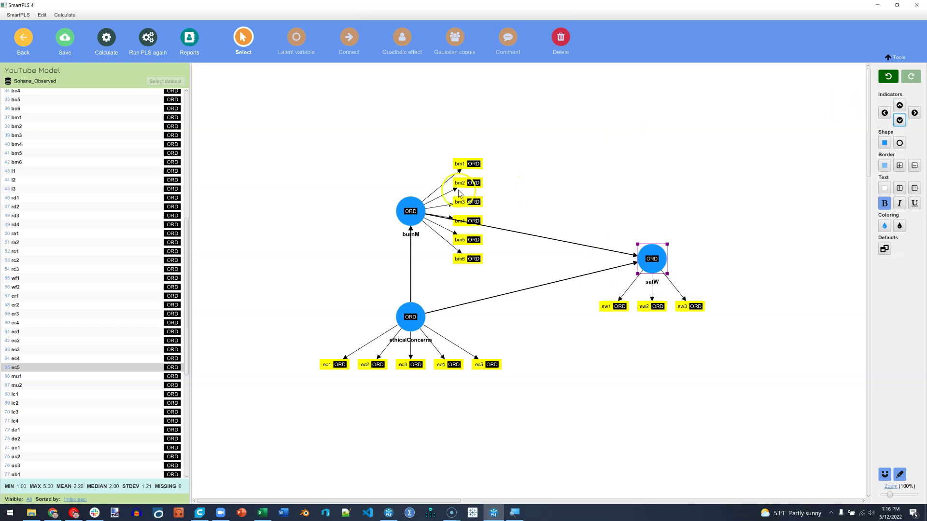
click(410, 211)
click(898, 106)
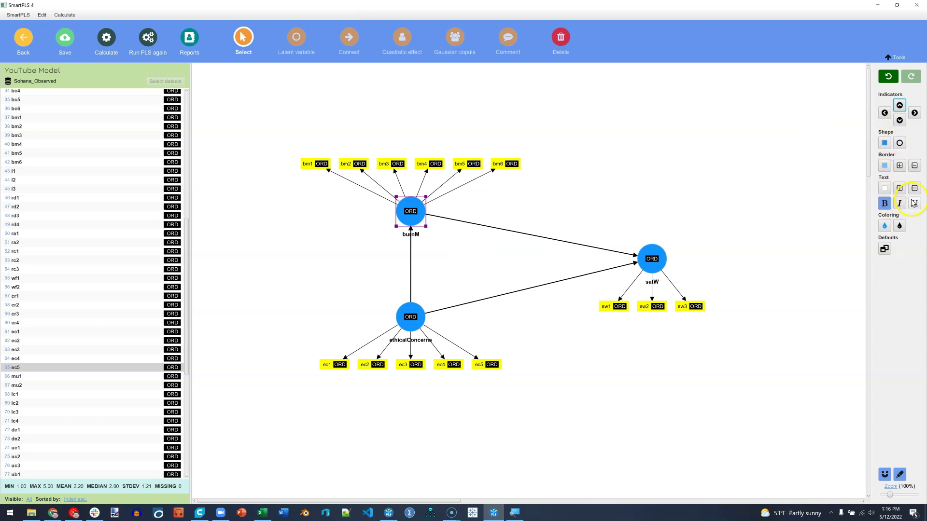
Hide the ORD scale labels in the diagram and select indicators l1 to l3 to check their best correlation
click(884, 250)
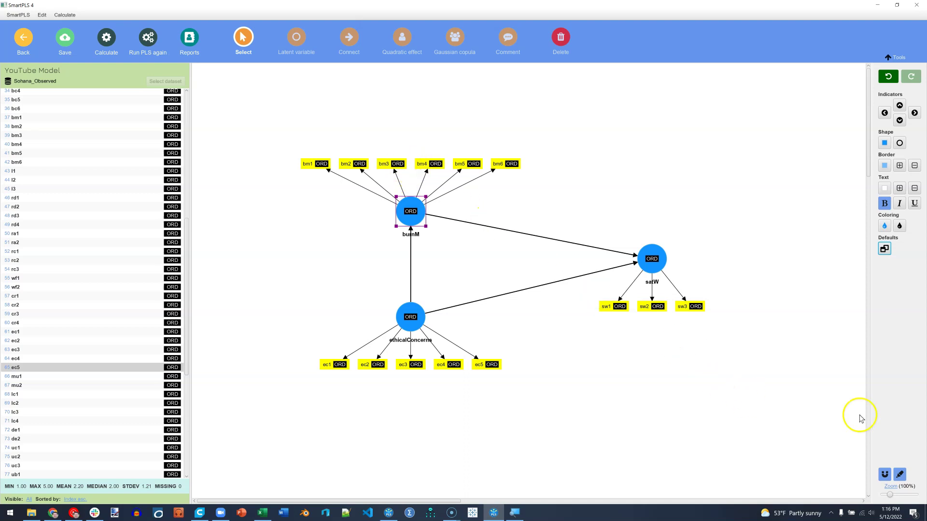
click(899, 476)
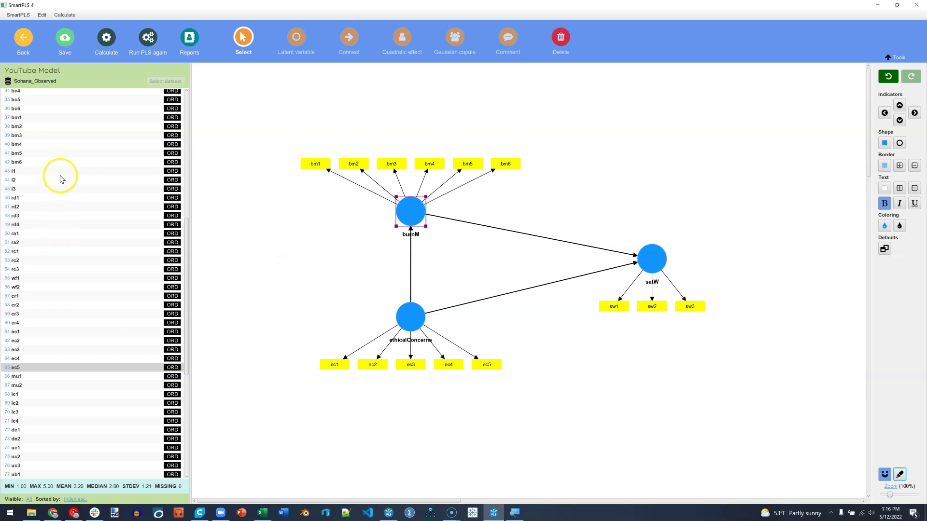
drag(60, 175, 43, 191)
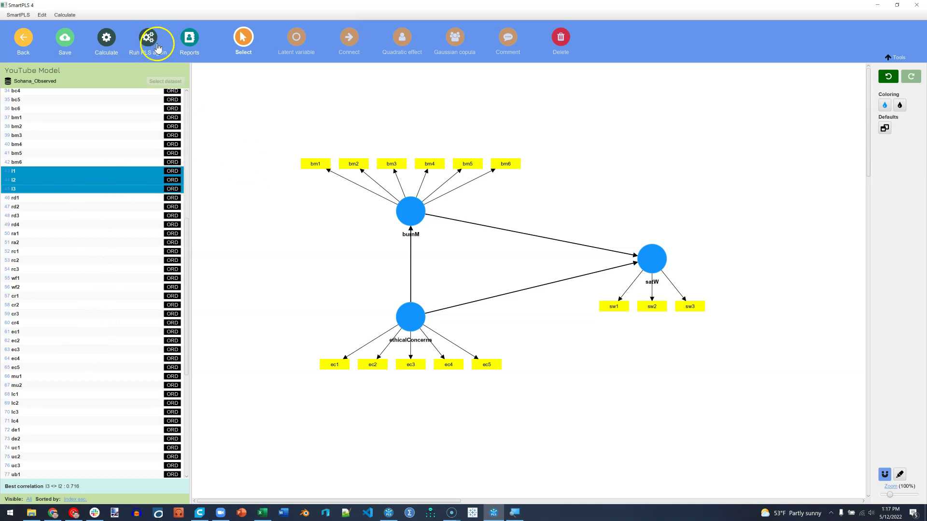
Run the PLS-SEM algorithm with the Path weighting scheme, Standardized results and Default initial weights
click(106, 38)
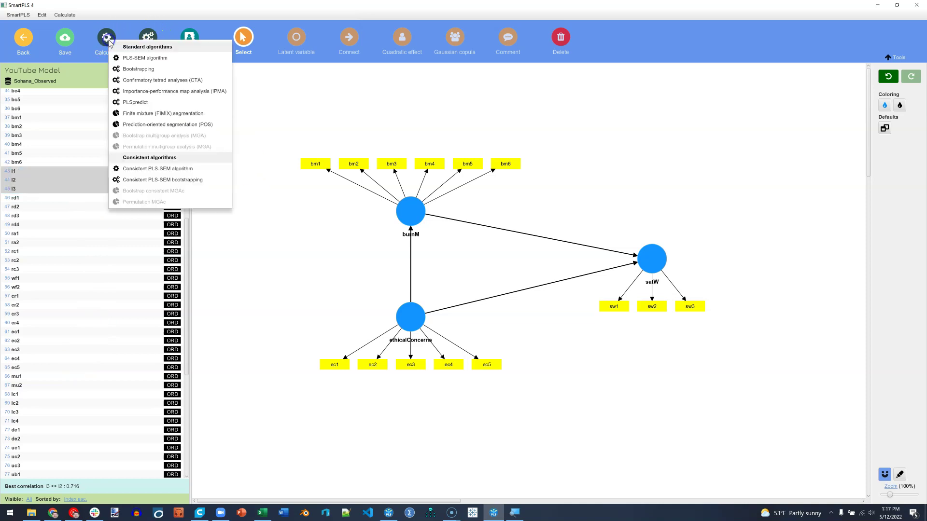
click(169, 62)
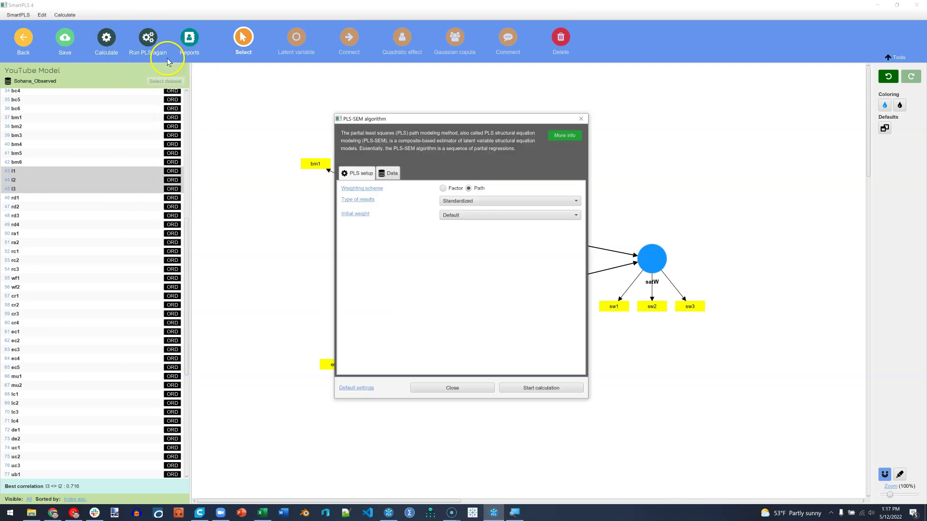
click(541, 388)
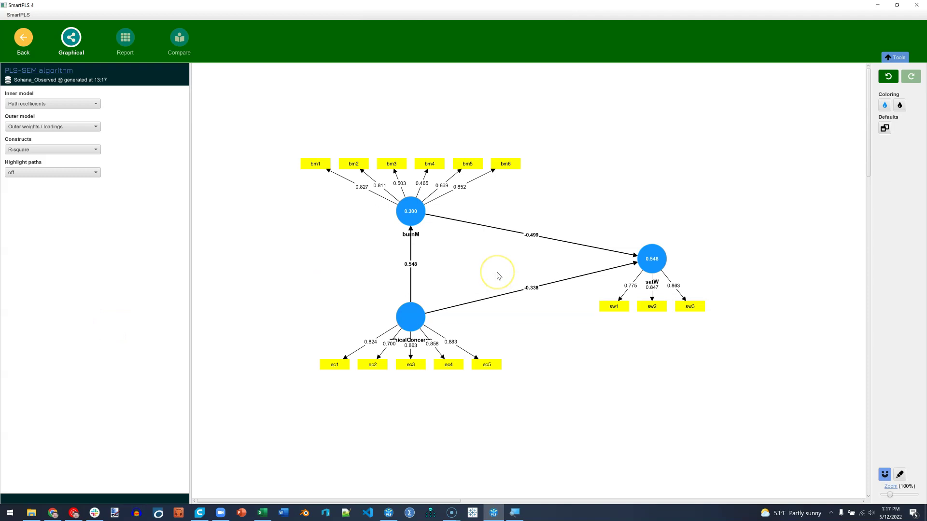
Enlarge the results diagram to 164% and move the whole model so that all constructs fit in the canvas
drag(889, 494, 898, 496)
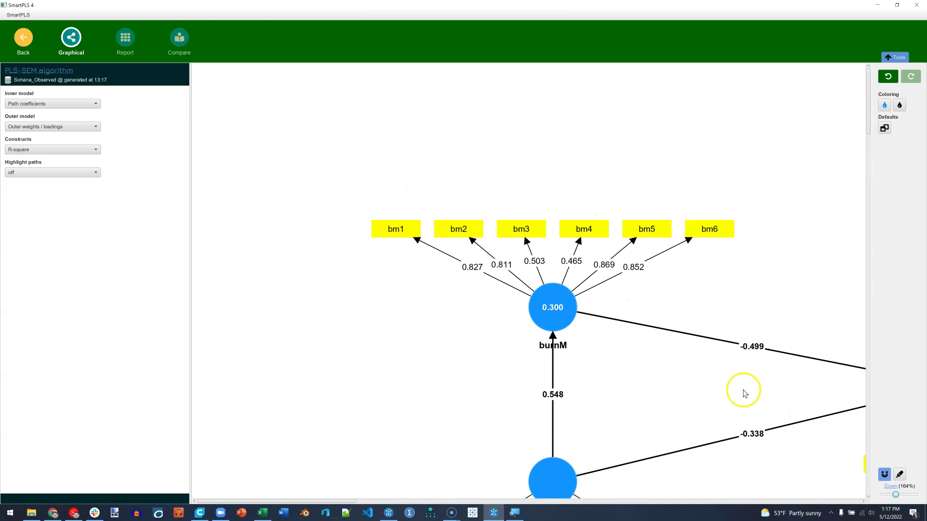
click(744, 390)
key(ctrl+a)
drag(555, 308, 387, 178)
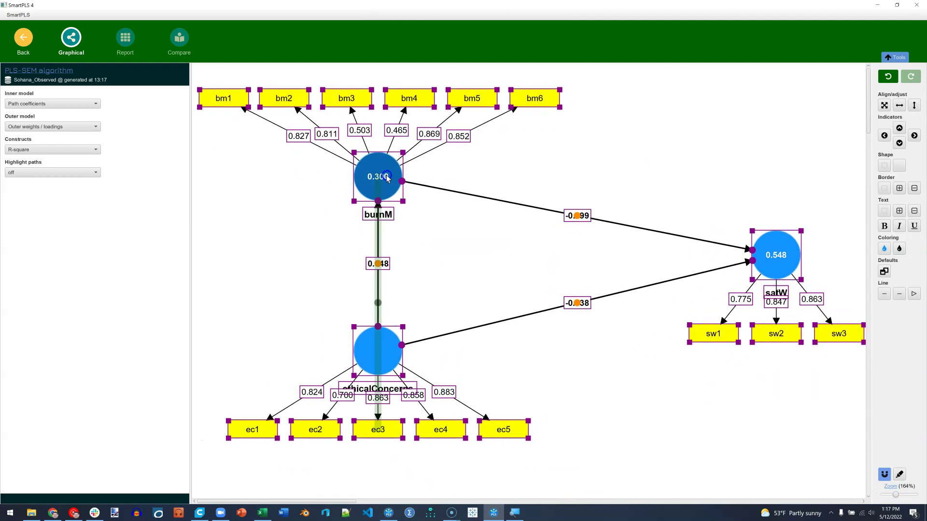
click(474, 256)
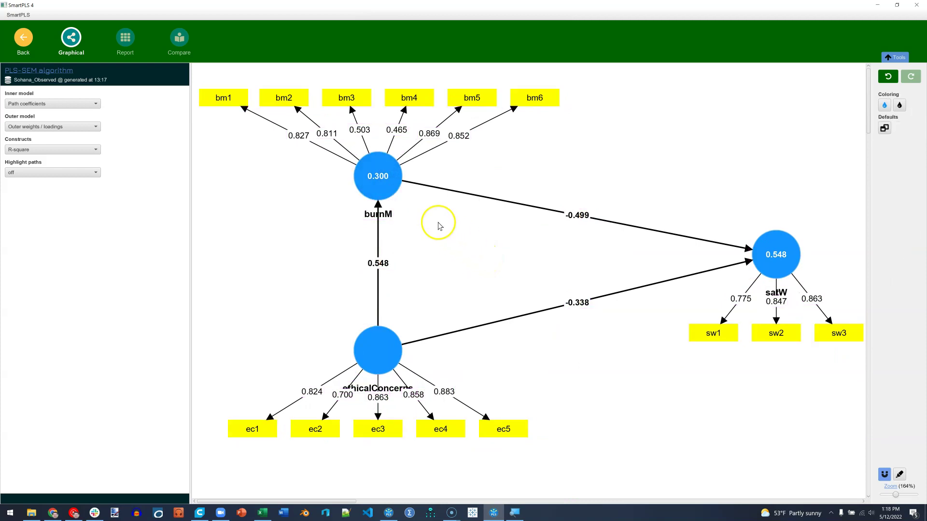
Examine the results summary of the burnM construct, including its R-square, reliability and AVE values
mouse_move(399, 192)
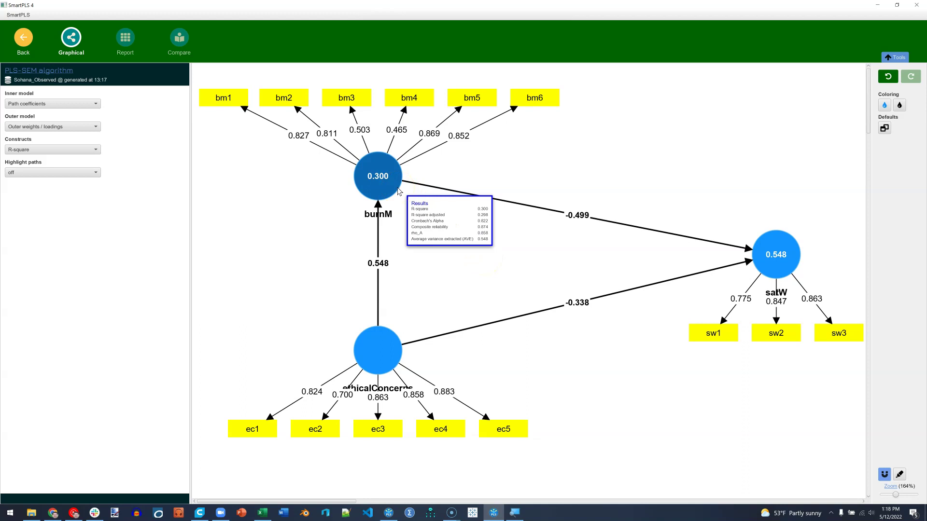
key(alt+z)
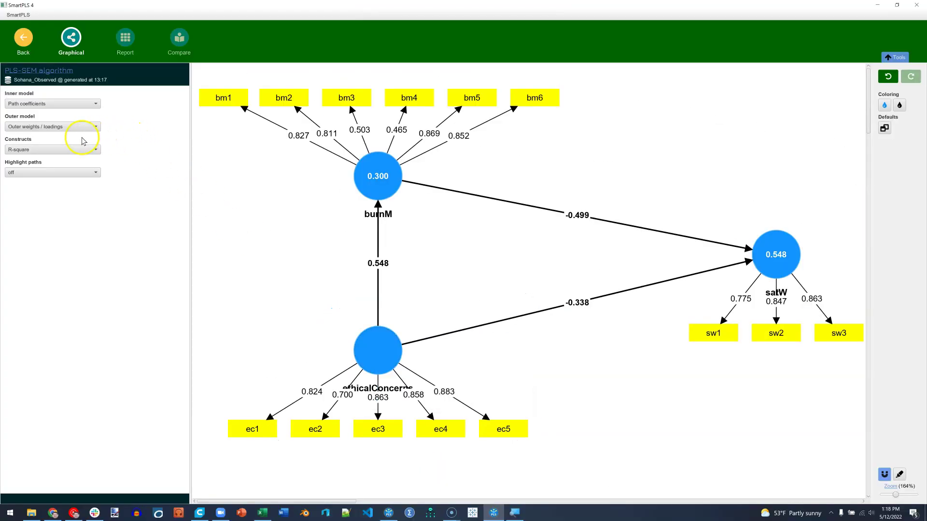
key(alt+z)
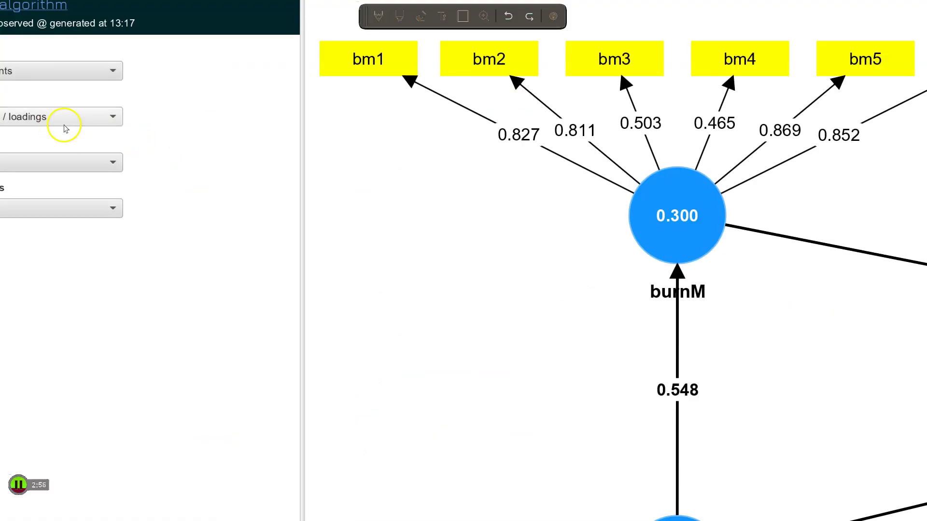
Show Indirect effects on the inner model paths and return the display to Path coefficients
click(60, 108)
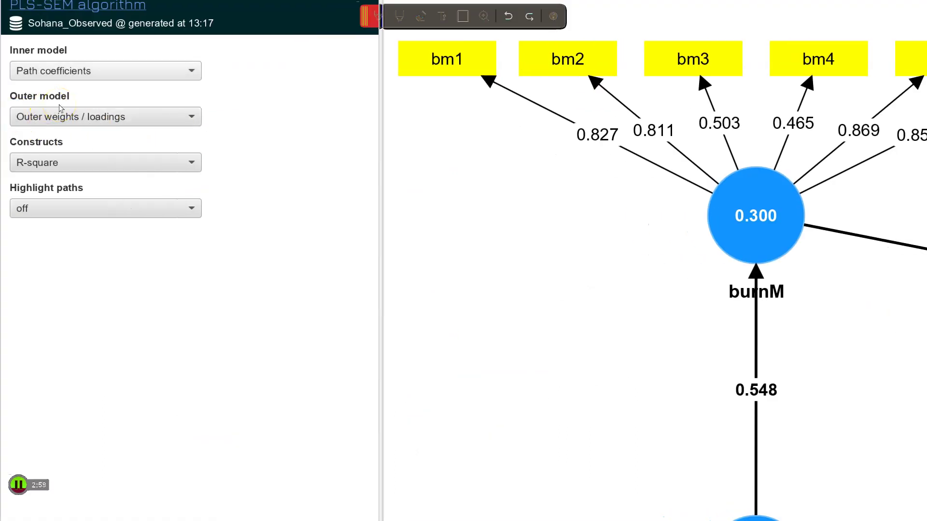
click(59, 77)
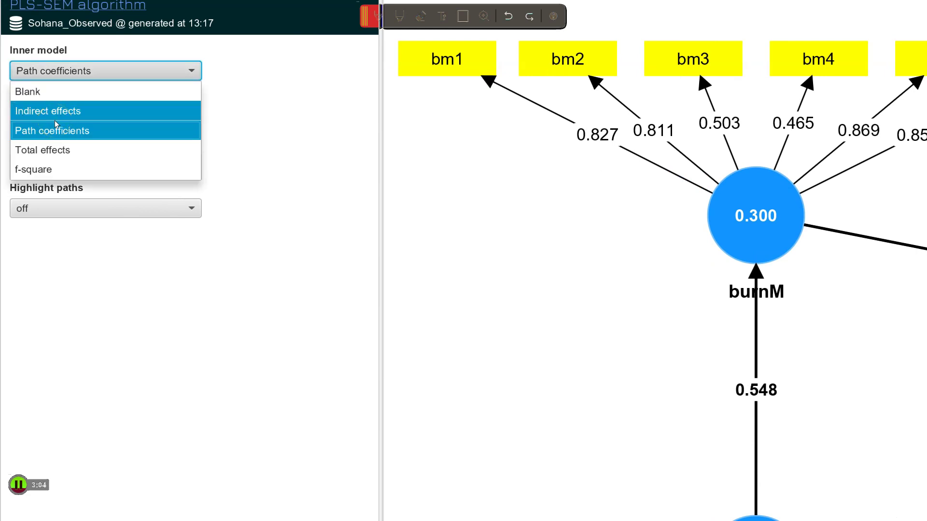
click(56, 121)
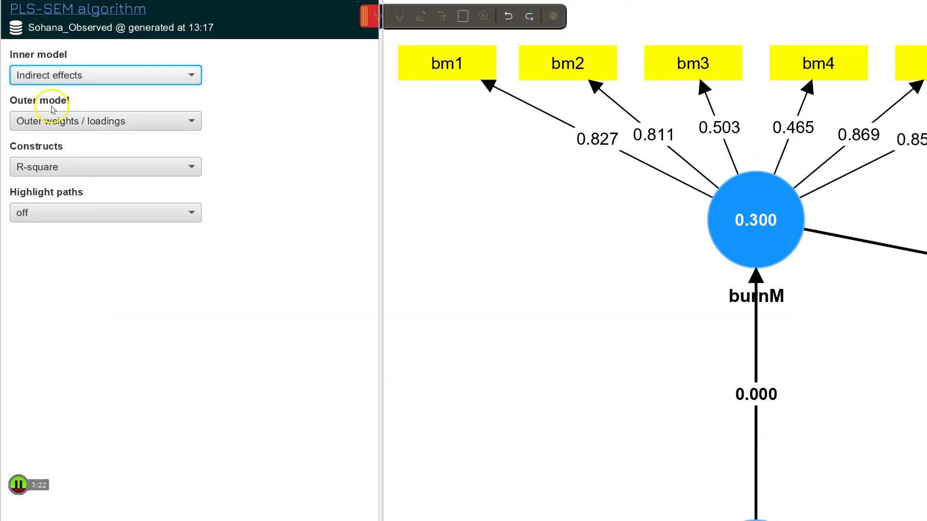
click(52, 78)
click(51, 133)
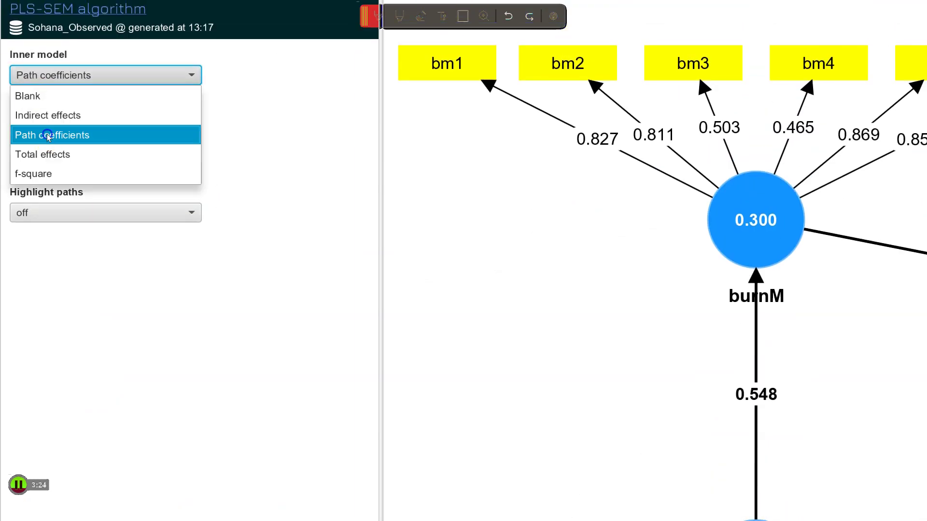
Show Total effects on the inner model paths, followed by the f-square values
click(63, 109)
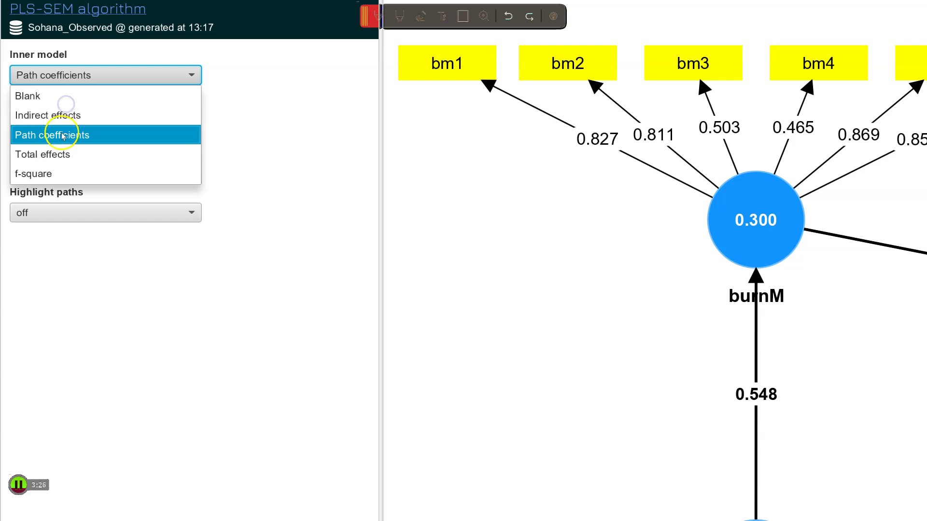
click(59, 143)
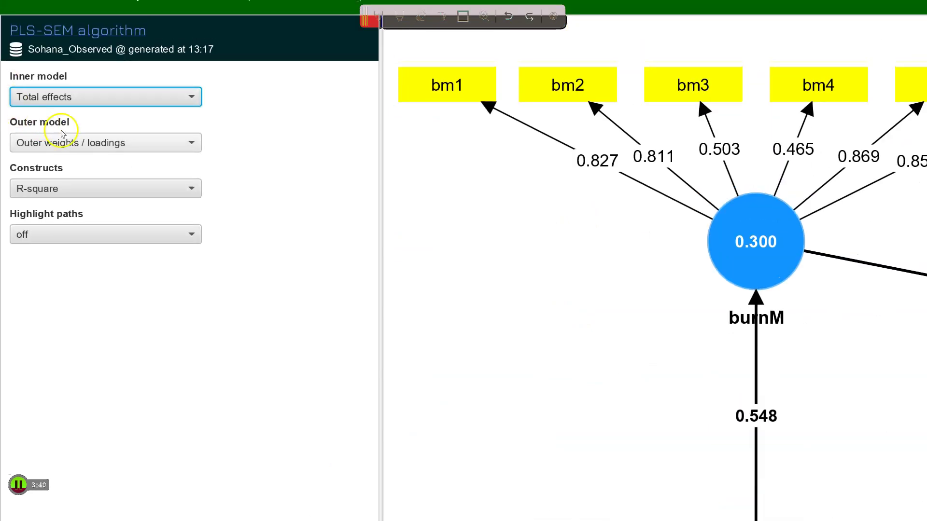
click(68, 98)
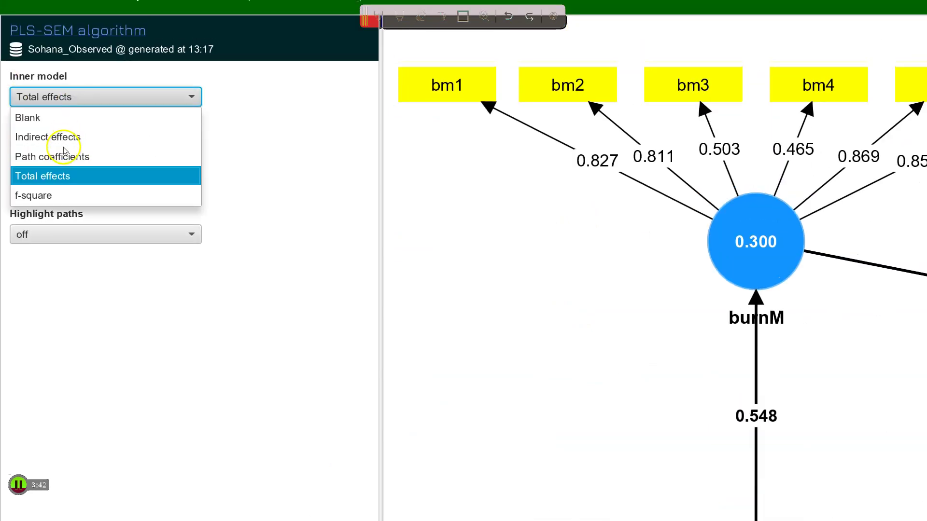
key(Down)
key(Return)
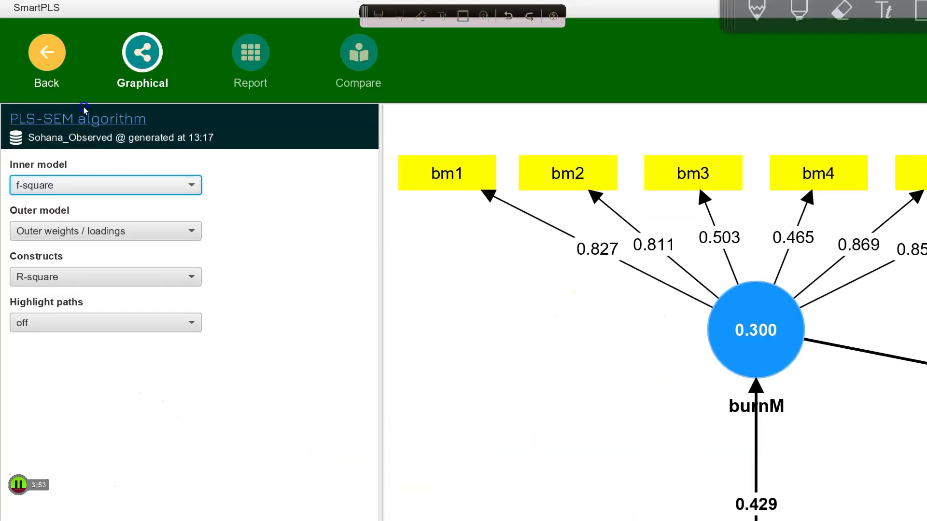
Restore Path coefficients for the inner model and show only Outer loadings for the outer model
click(167, 186)
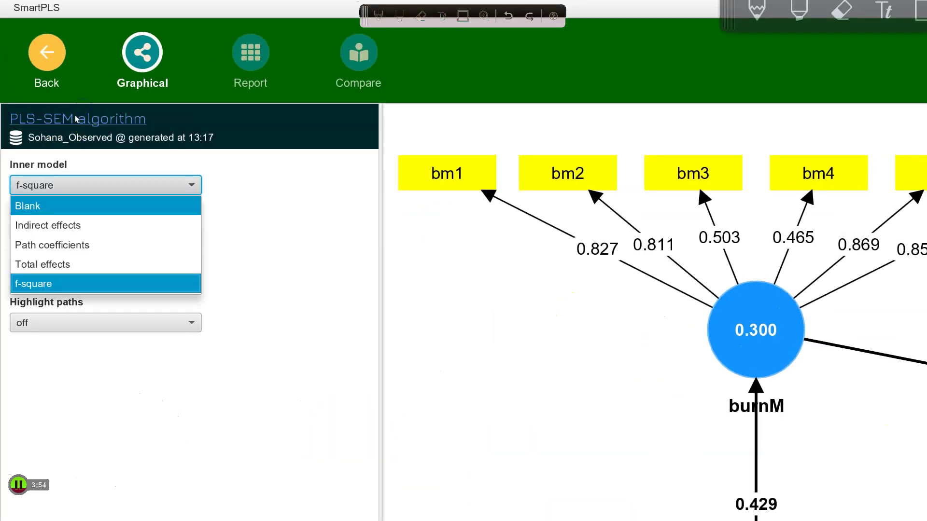
click(133, 244)
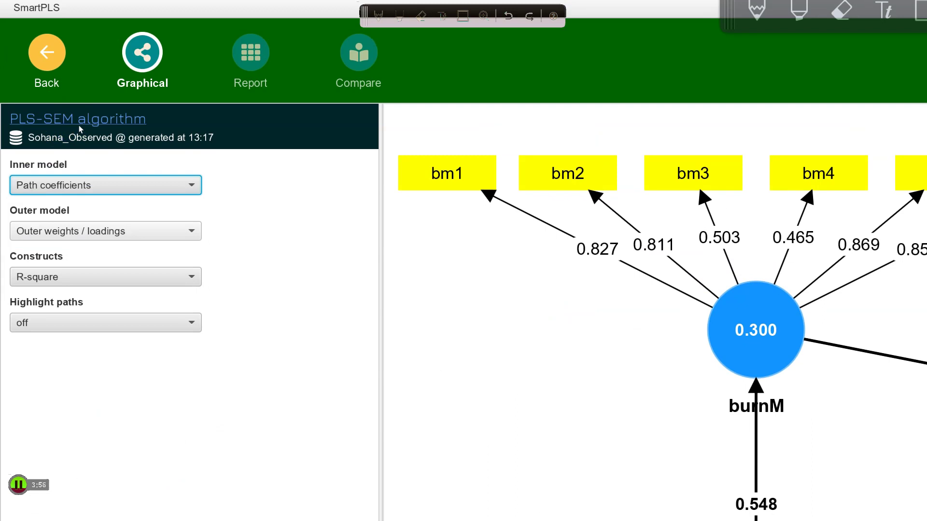
click(80, 129)
click(159, 233)
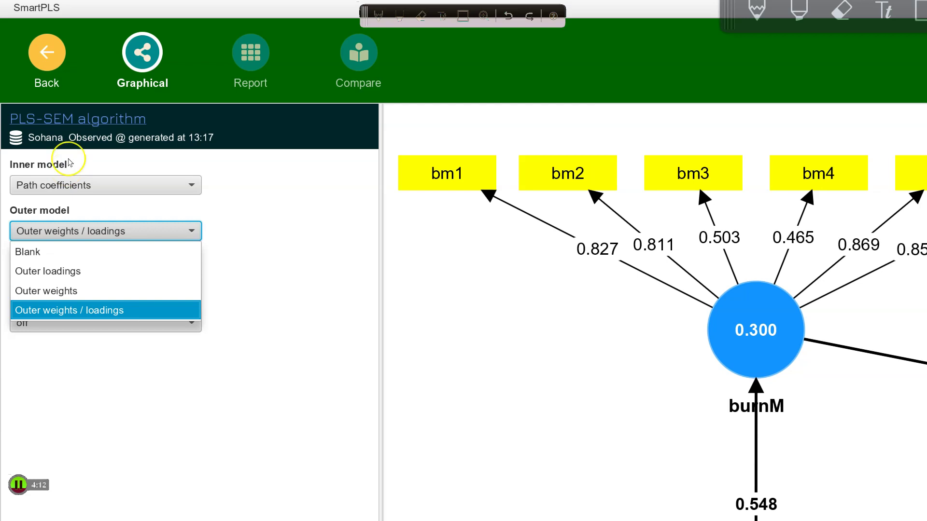
key(Up)
key(Up)
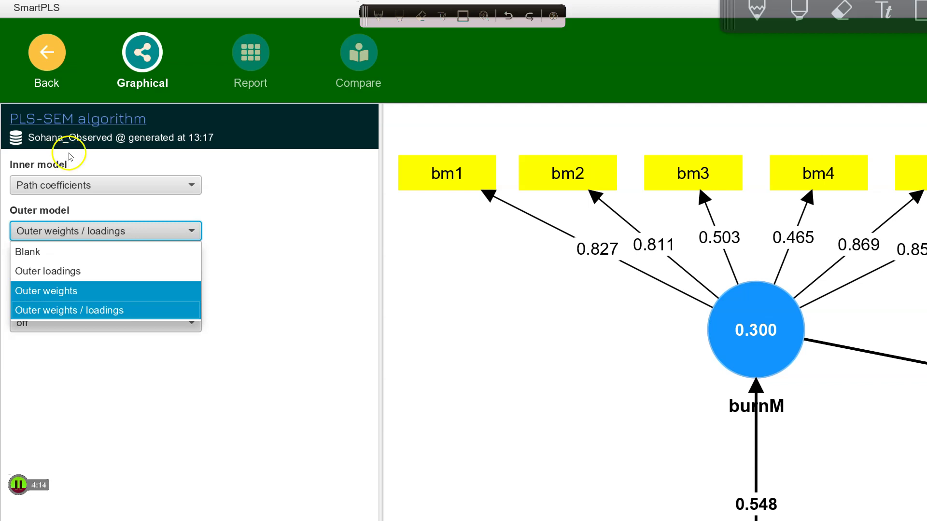
key(Return)
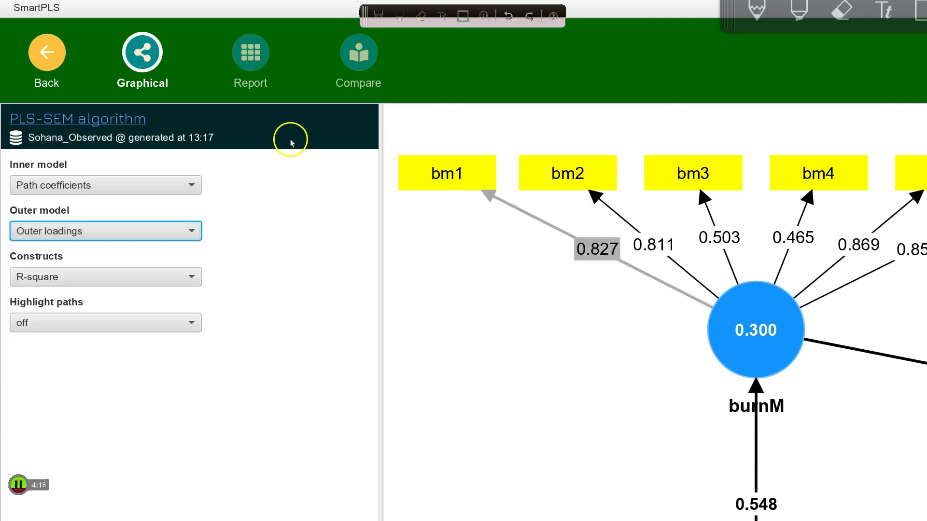
Show Outer weights for the outer model and return the display to Outer weights / loadings
key(space)
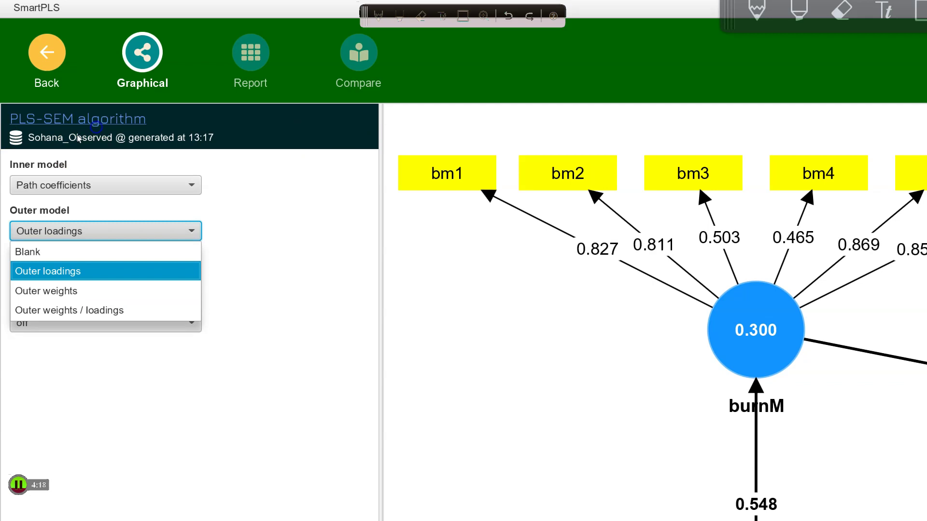
key(Down)
key(Return)
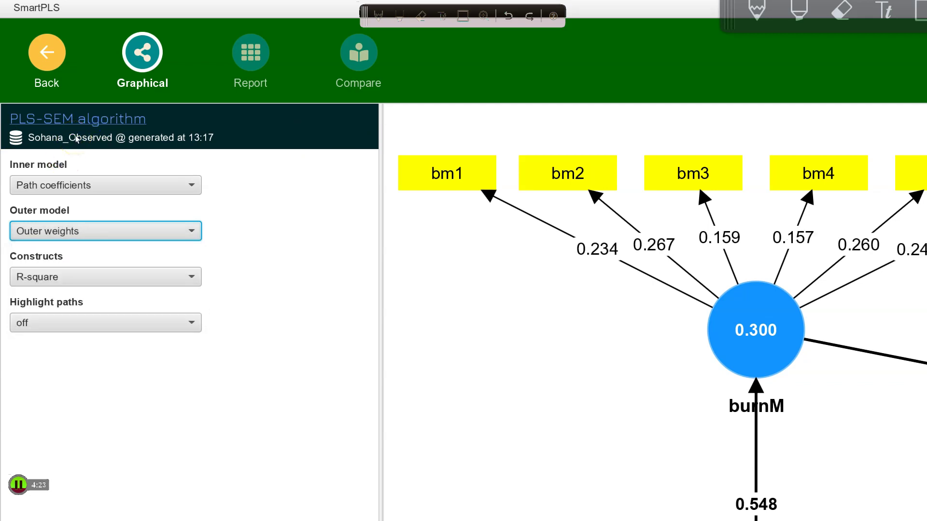
key(space)
key(Down)
key(Return)
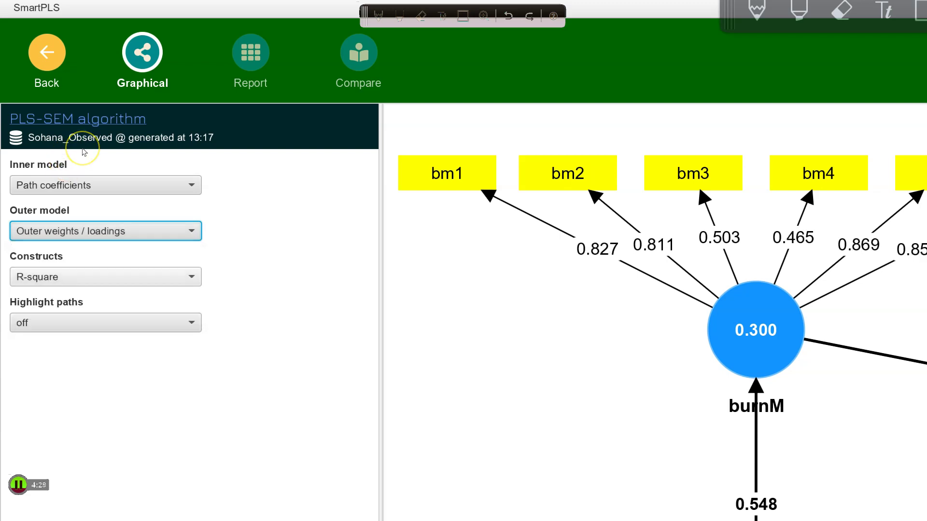
Show the Average variance extracted (AVE) on the constructs and examine the values in the model
mouse_move(381, 179)
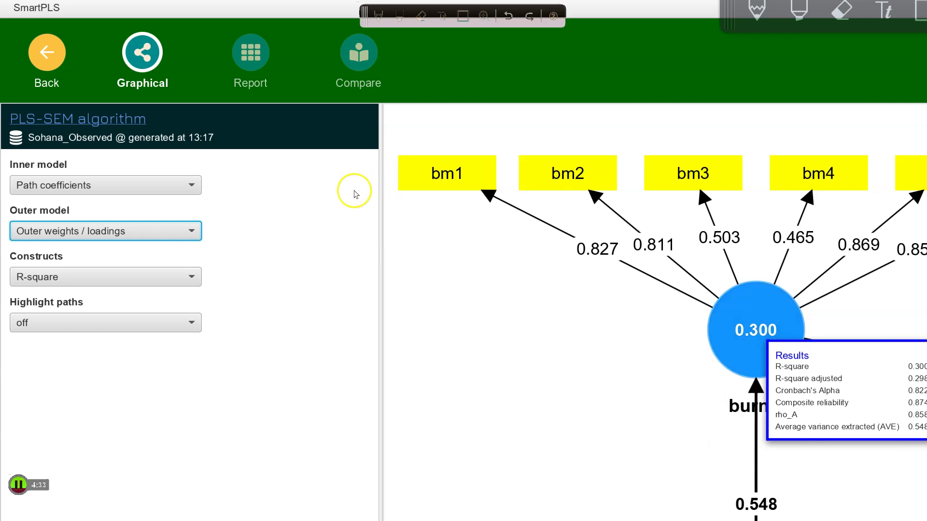
scroll(357, 189, down, 4)
scroll(370, 366, down, 3)
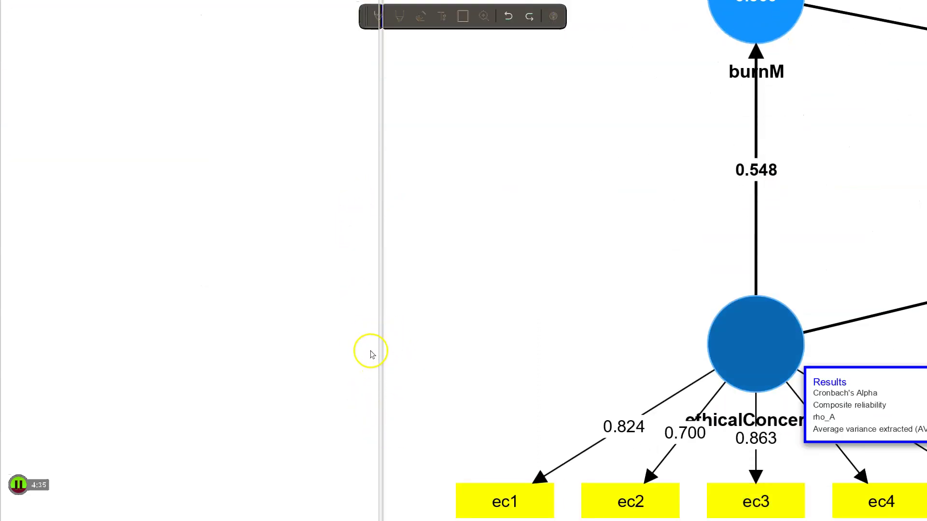
scroll(383, 359, up, 7)
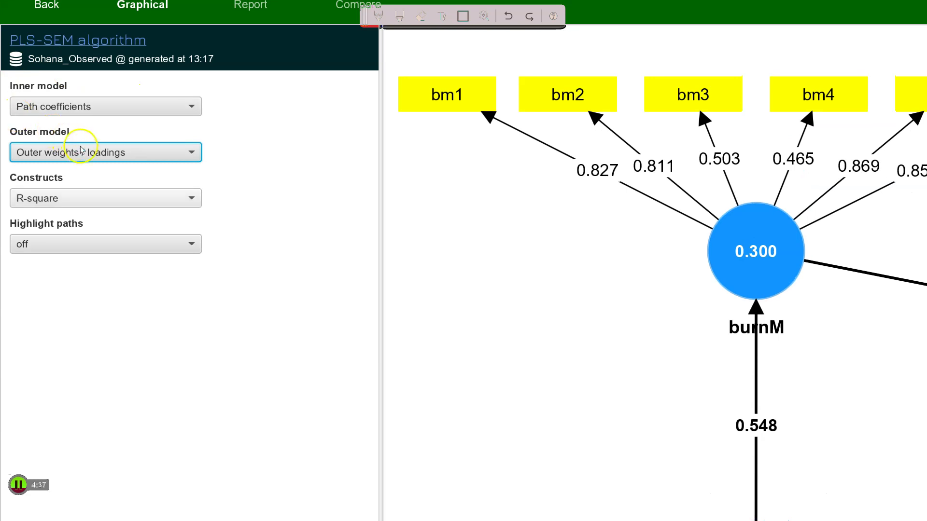
click(109, 198)
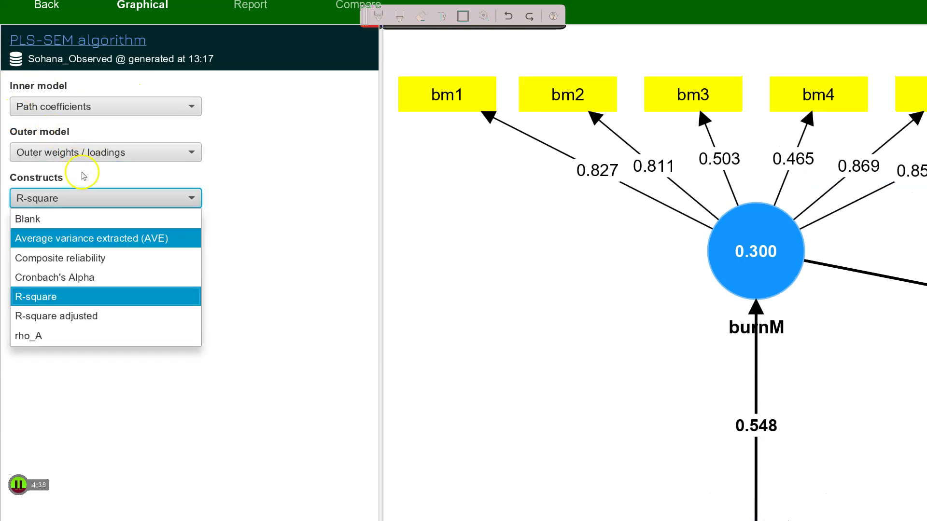
key(Return)
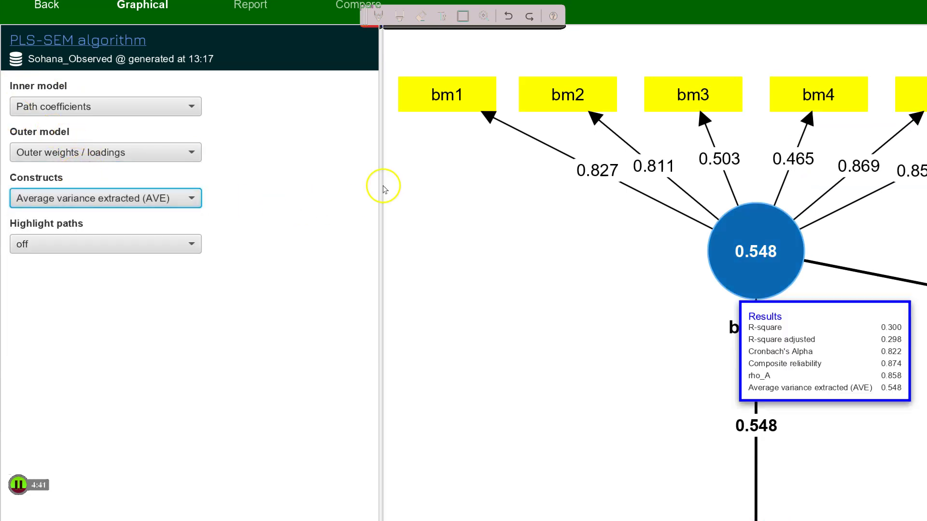
scroll(383, 376, down, 3)
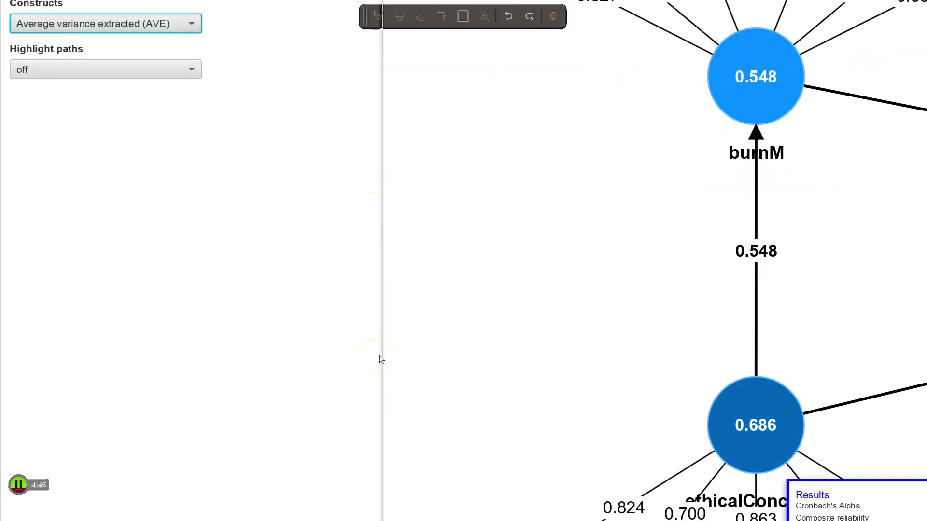
Show Composite reliability on the constructs, followed by Cronbach's Alpha
click(91, 147)
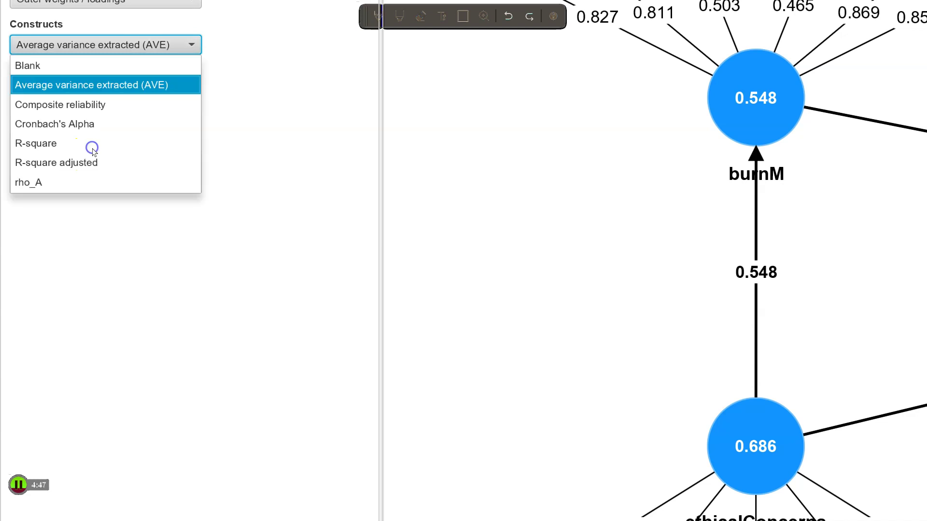
key(Down)
key(Return)
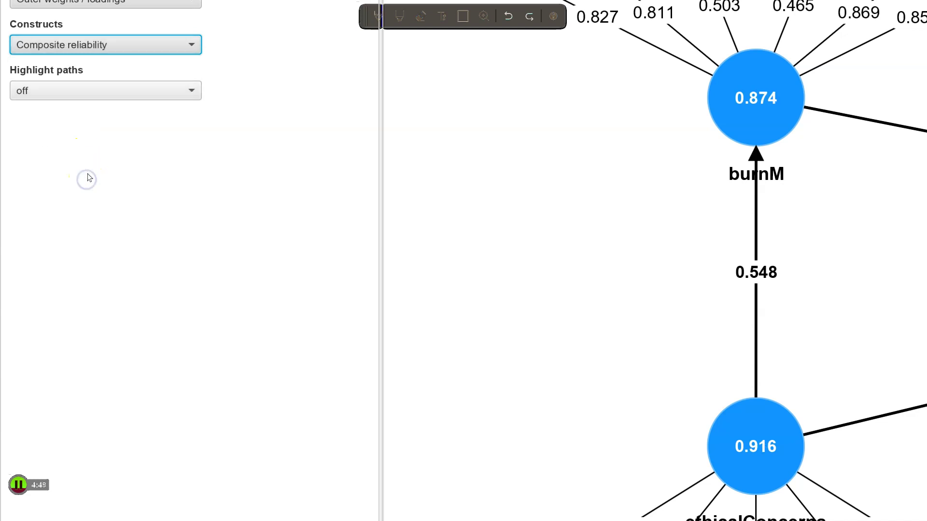
key(alt+Down)
key(Down)
key(Return)
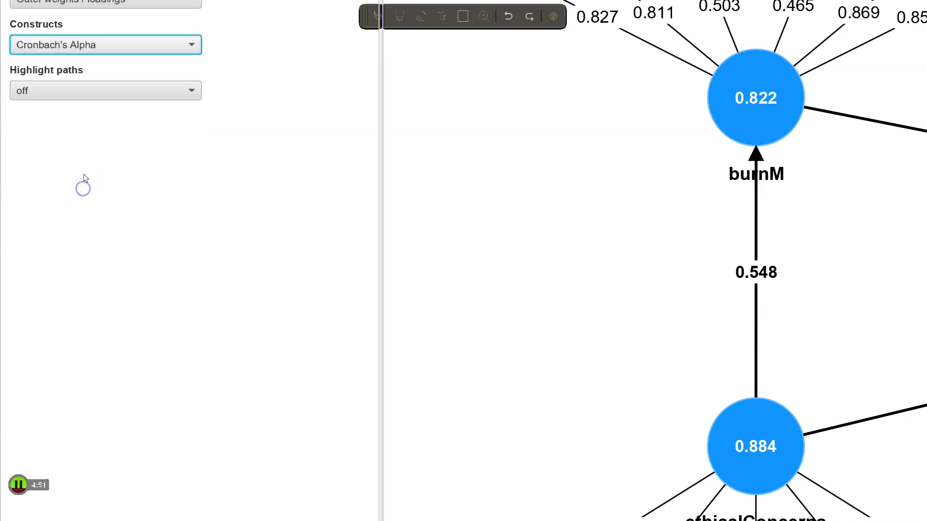
Show R-square adjusted on the constructs, followed by rho_A
key(alt+Down)
key(Down)
key(Down)
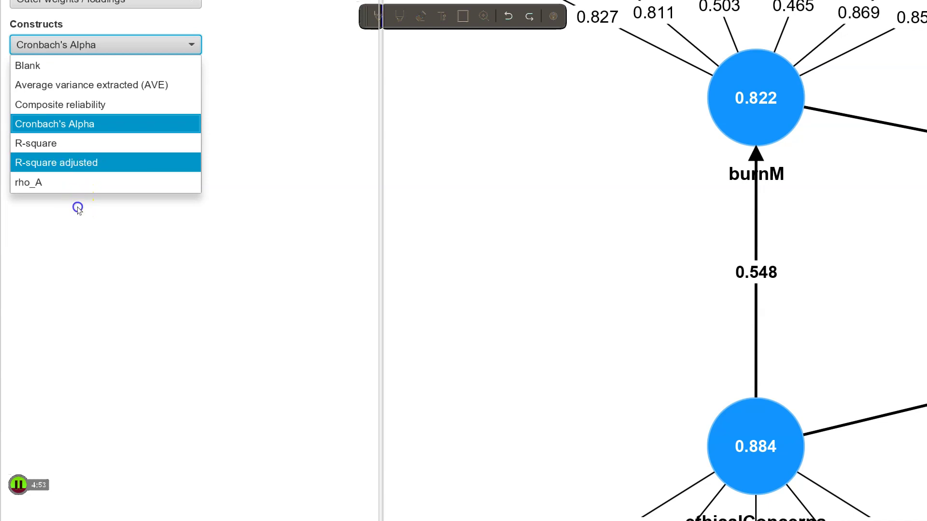
key(Return)
key(alt+Down)
key(Down)
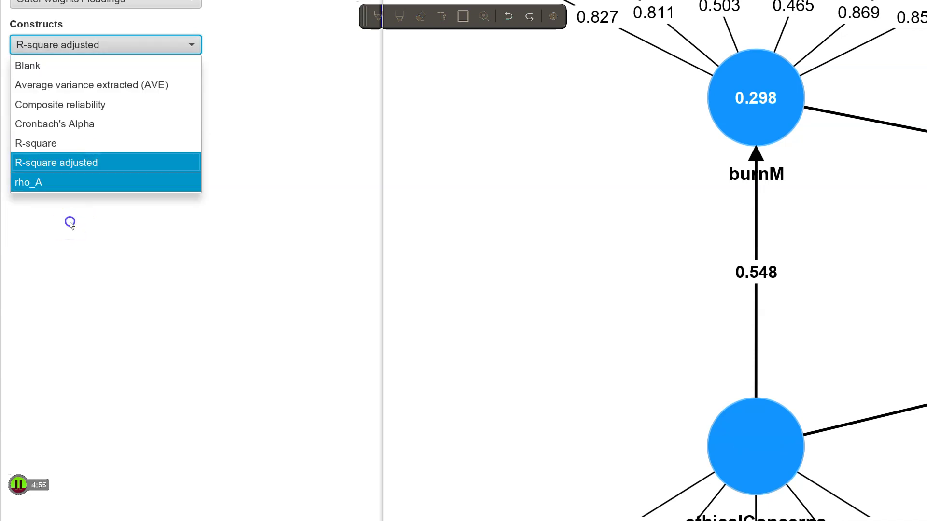
key(Return)
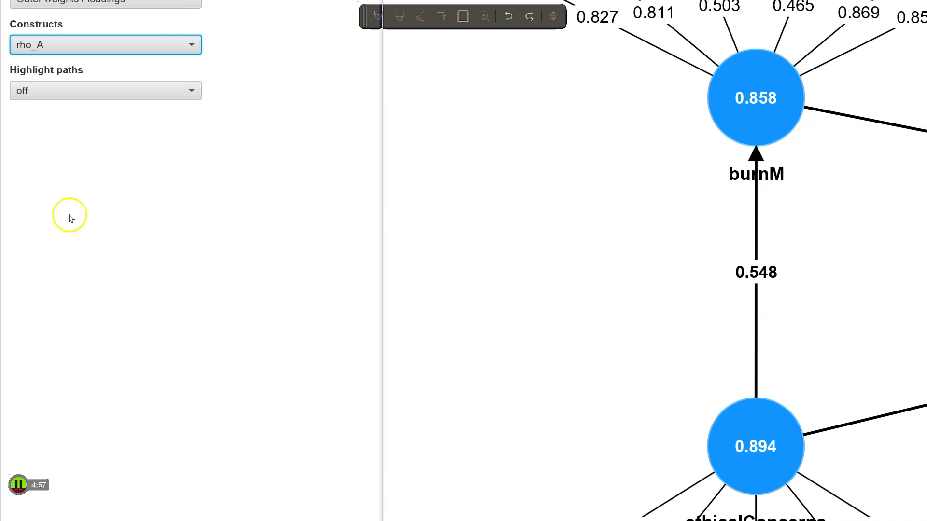
Return the constructs' displayed values to R-square
key(alt+Down)
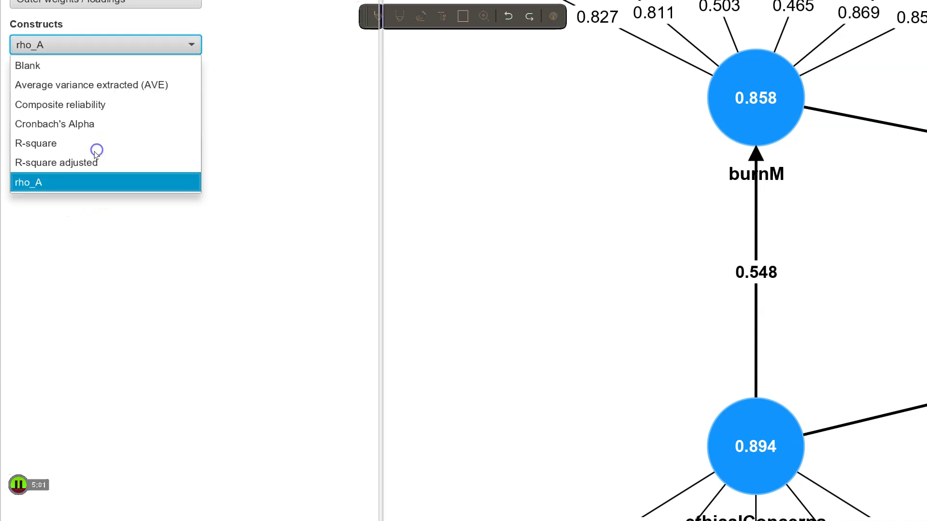
key(Home)
key(Down)
key(Down)
key(Down)
key(Down)
key(Return)
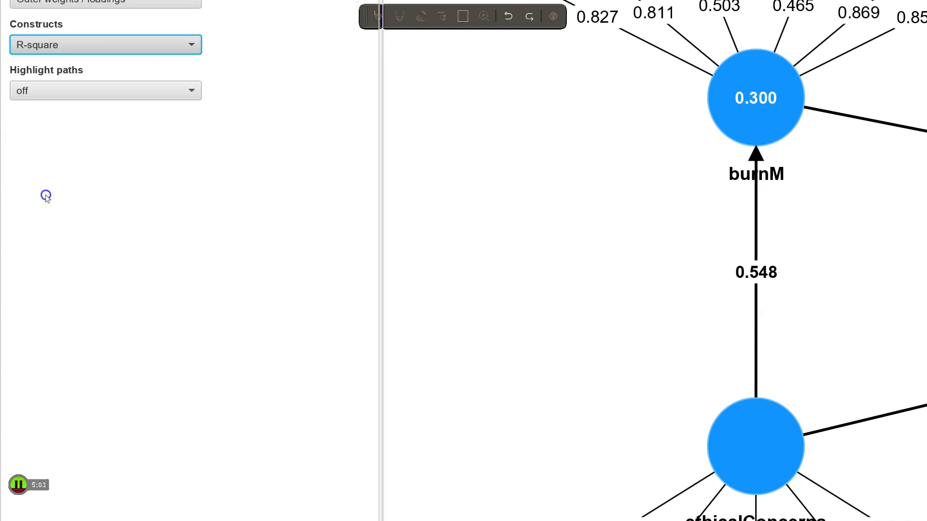
Highlight the model's paths using relative values and switch path highlighting back off
click(89, 174)
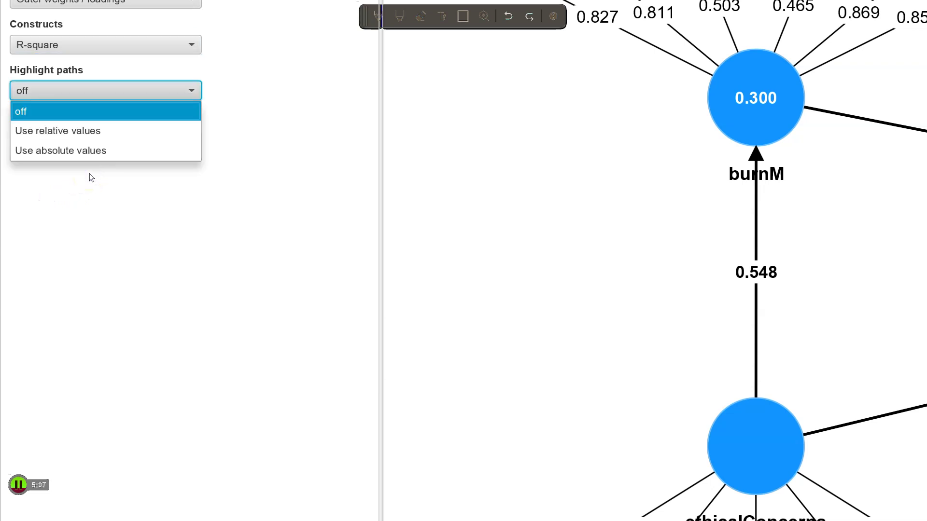
key(Down)
key(Return)
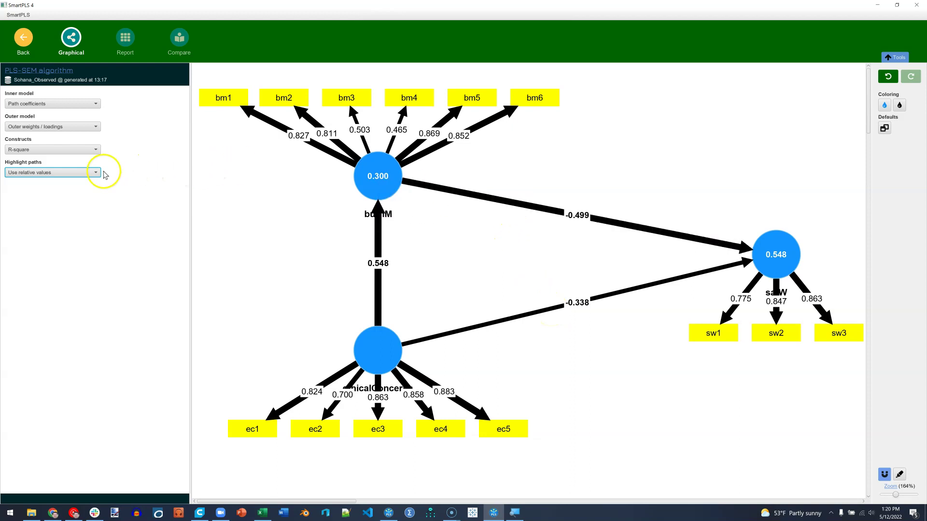
click(95, 172)
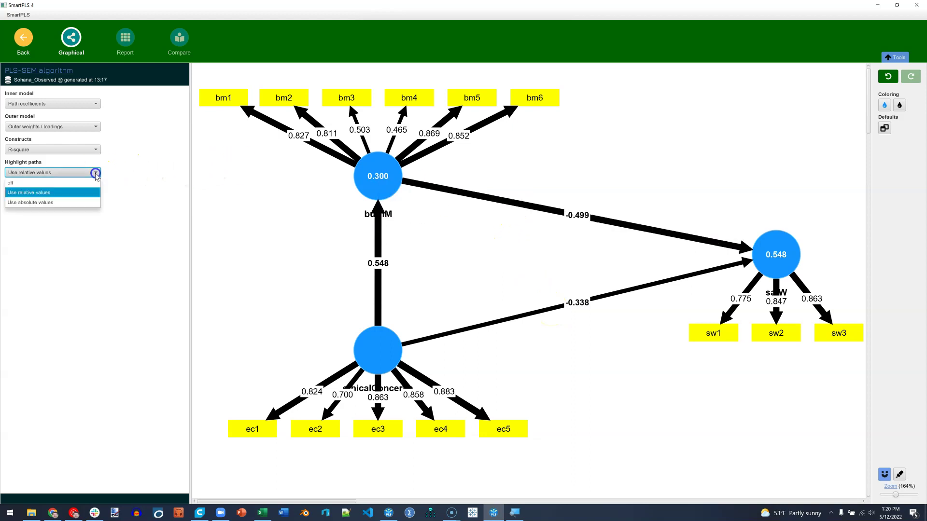
click(54, 184)
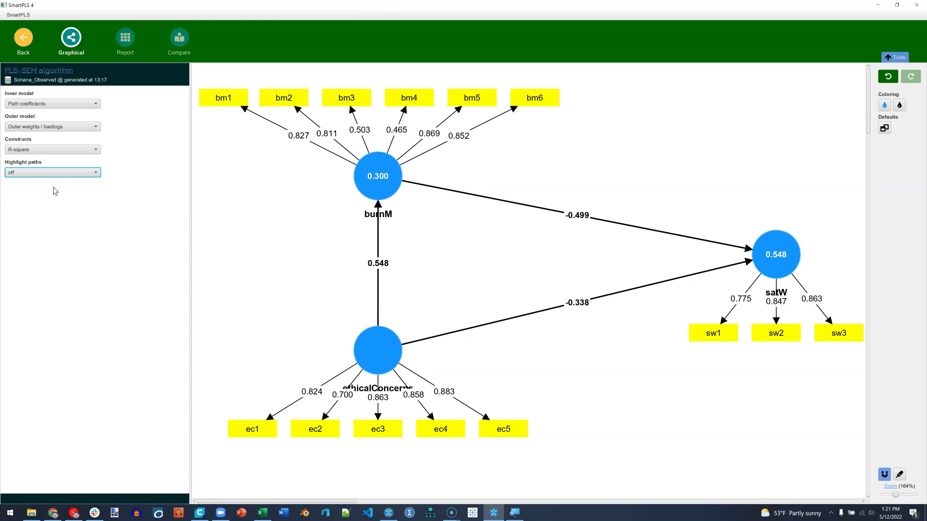